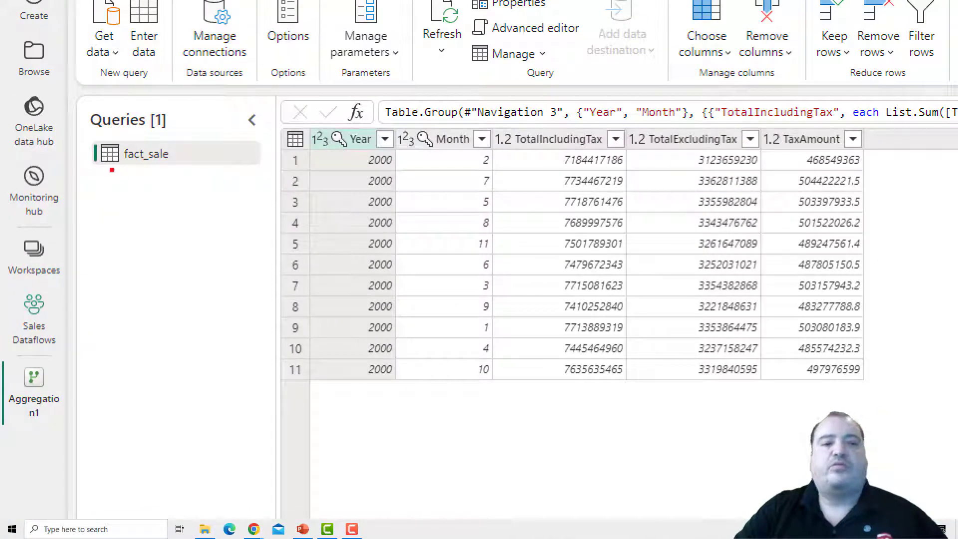
- Disable staging for the fact_sale query in the Aggregation1 dataflow
drag(109, 170, 211, 168)
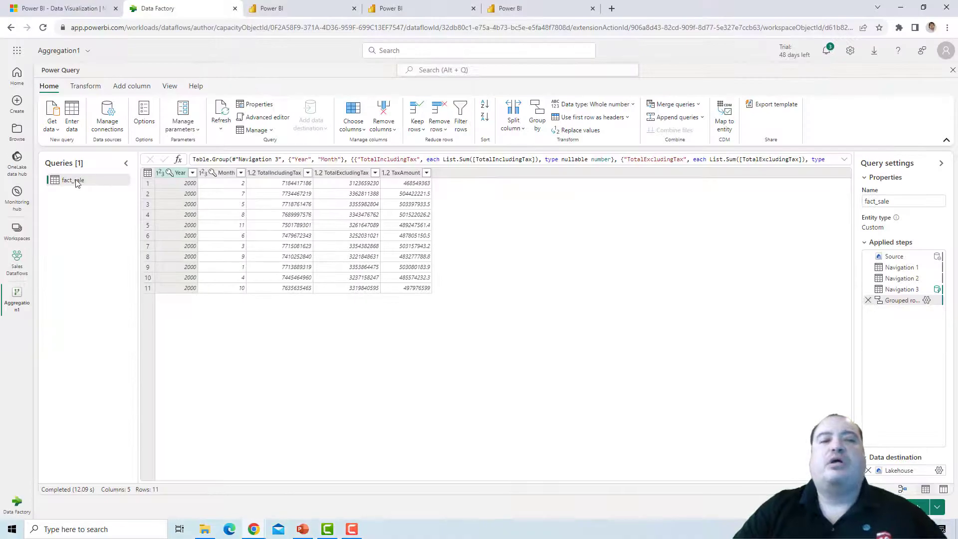
right_click(77, 183)
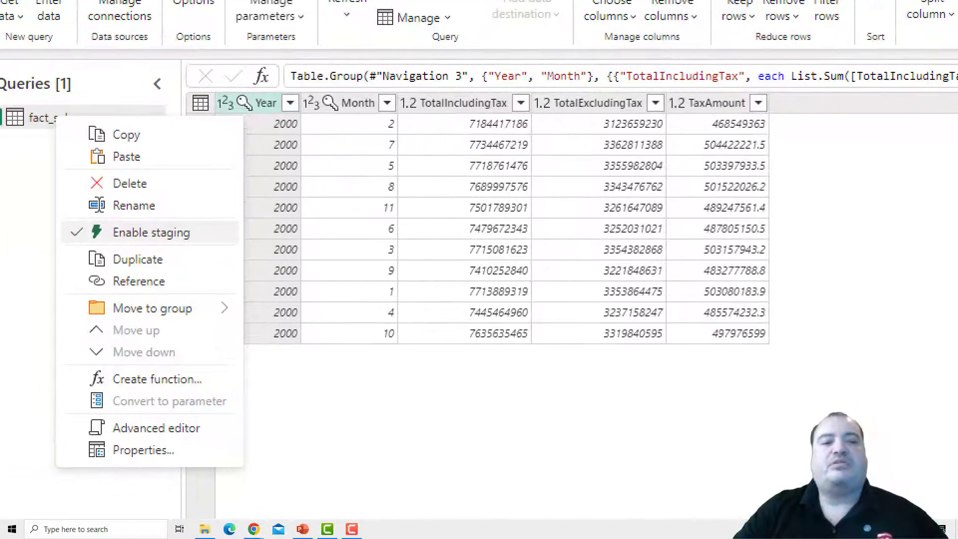
scroll(123, 248, right, 2)
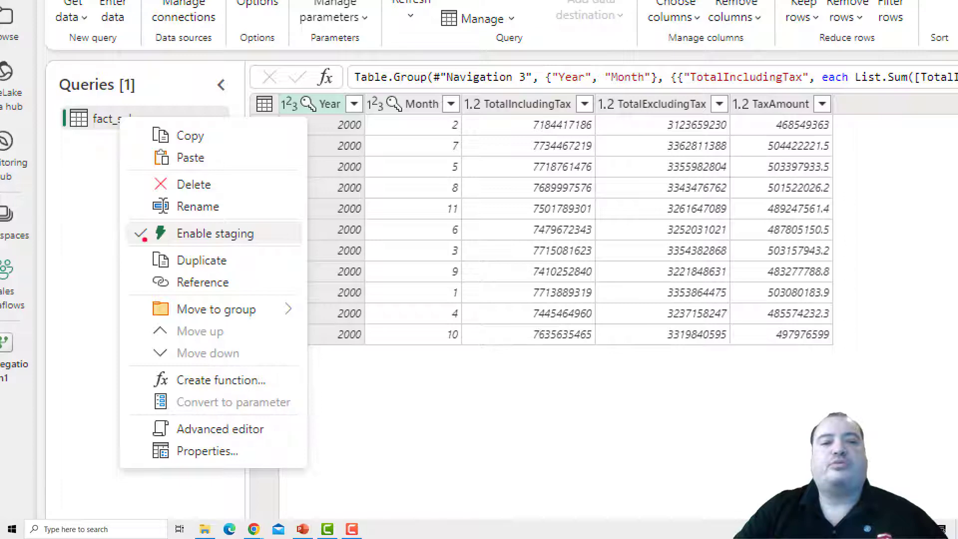
mouse_move(122, 247)
mouse_down()
mouse_move(255, 247)
mouse_move(283, 241)
mouse_move(301, 222)
mouse_move(215, 208)
mouse_move(114, 223)
mouse_move(108, 239)
mouse_move(153, 252)
mouse_move(315, 233)
mouse_move(305, 220)
mouse_move(226, 218)
mouse_up()
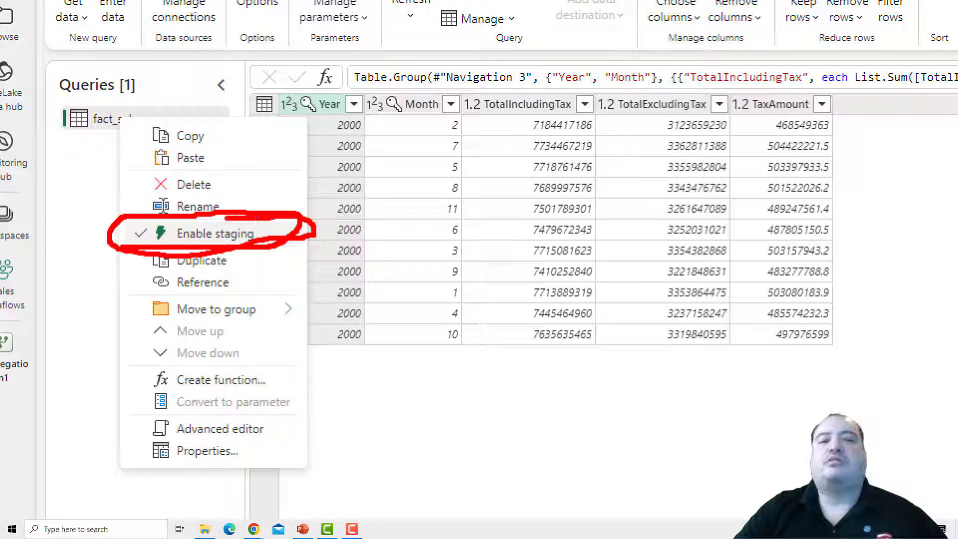
key(Escape)
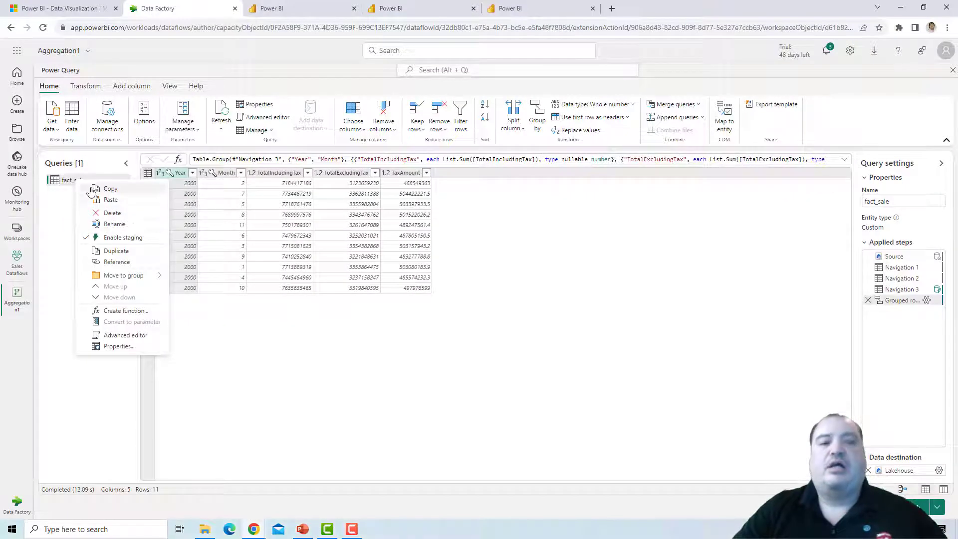
click(103, 240)
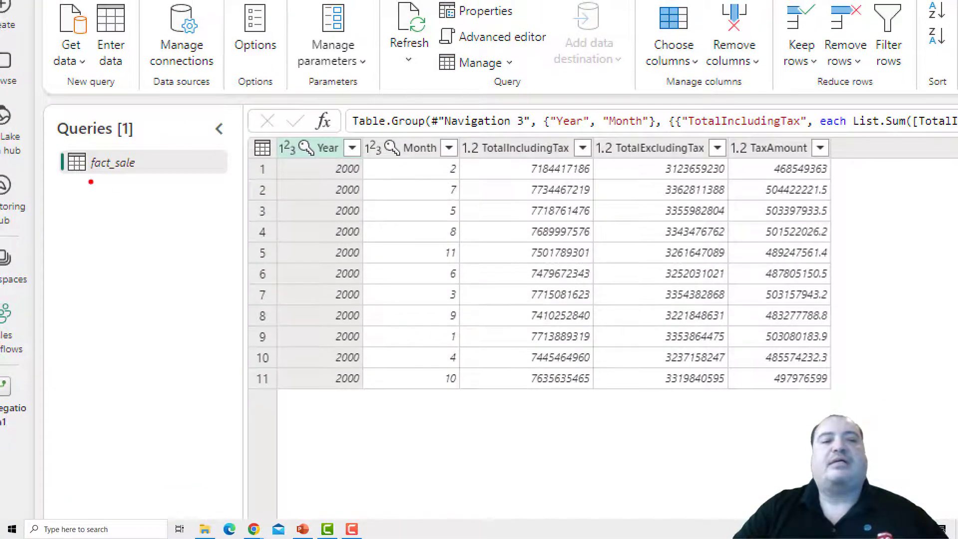
drag(84, 177, 153, 177)
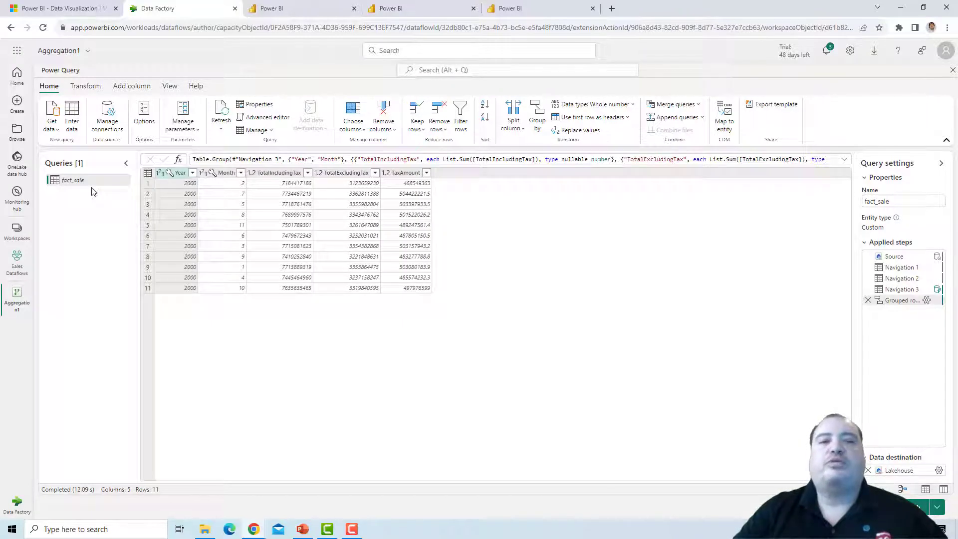
- Open the refresh history of the Aggregation1 dataflow in the Sales Dataflows workspace and compare the run durations
click(267, 8)
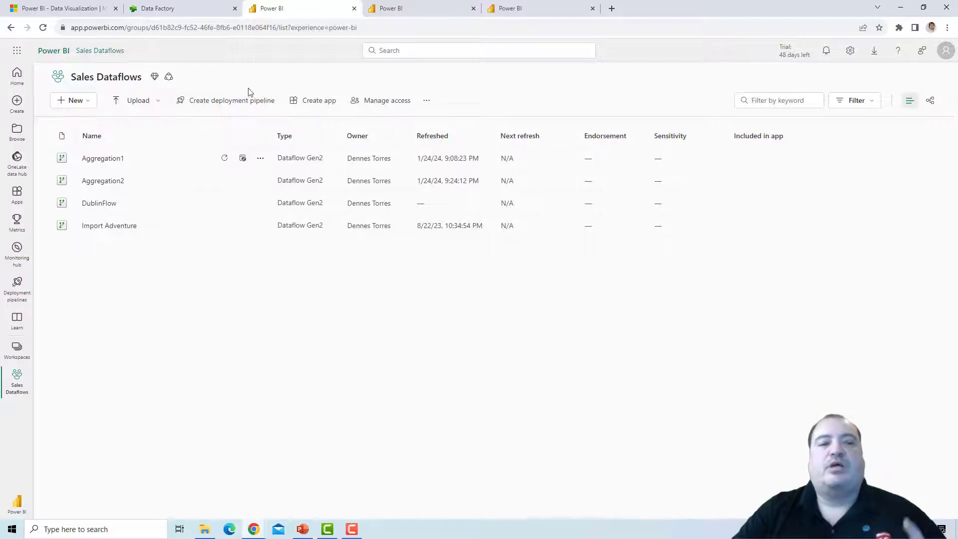
click(259, 159)
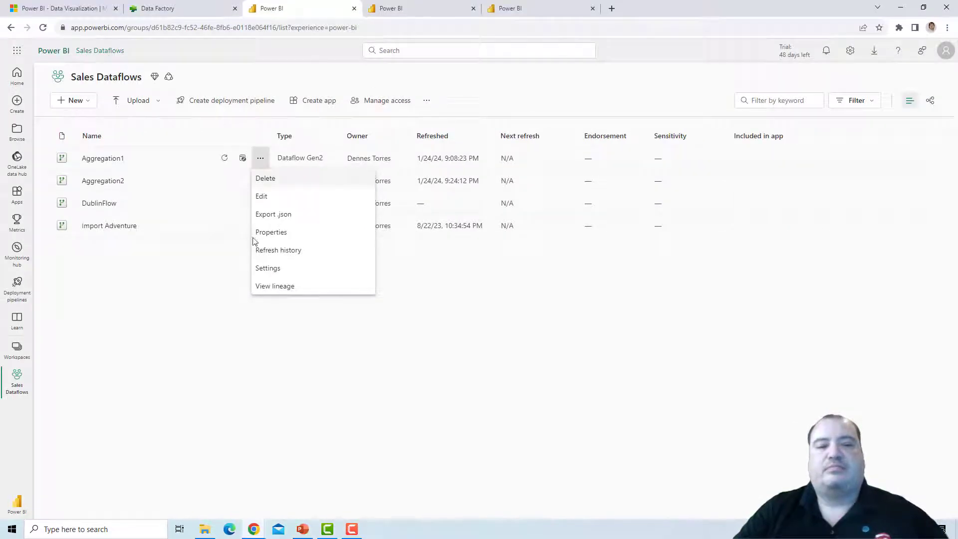
click(275, 256)
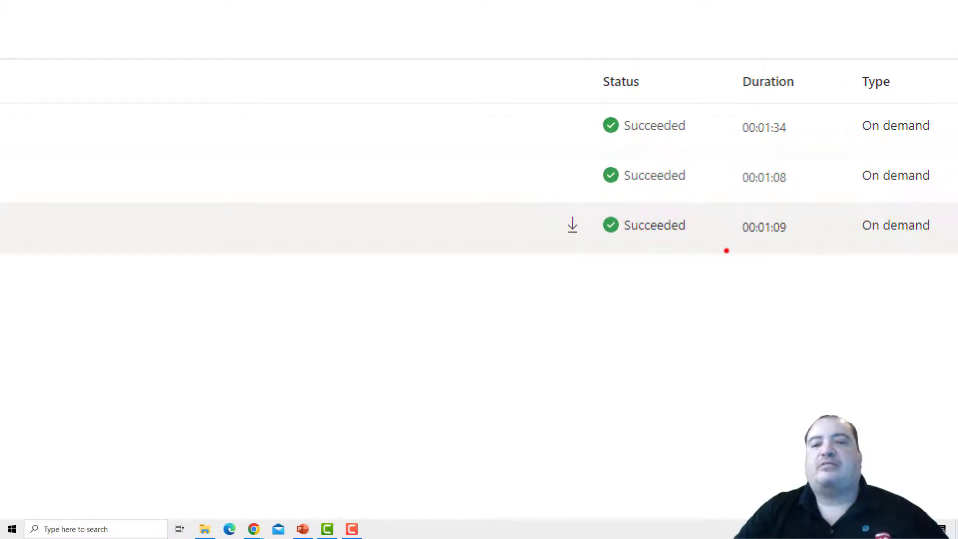
drag(727, 250, 832, 246)
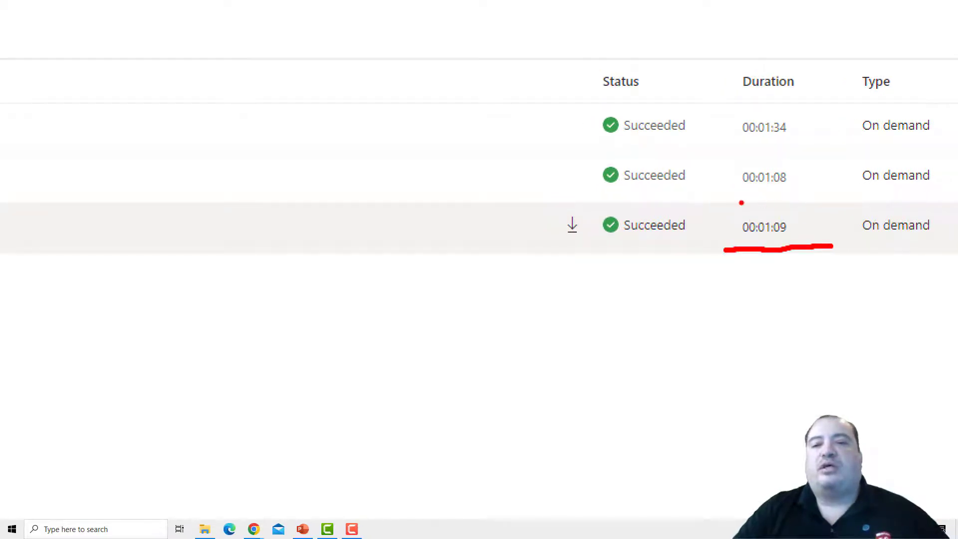
drag(712, 199, 823, 198)
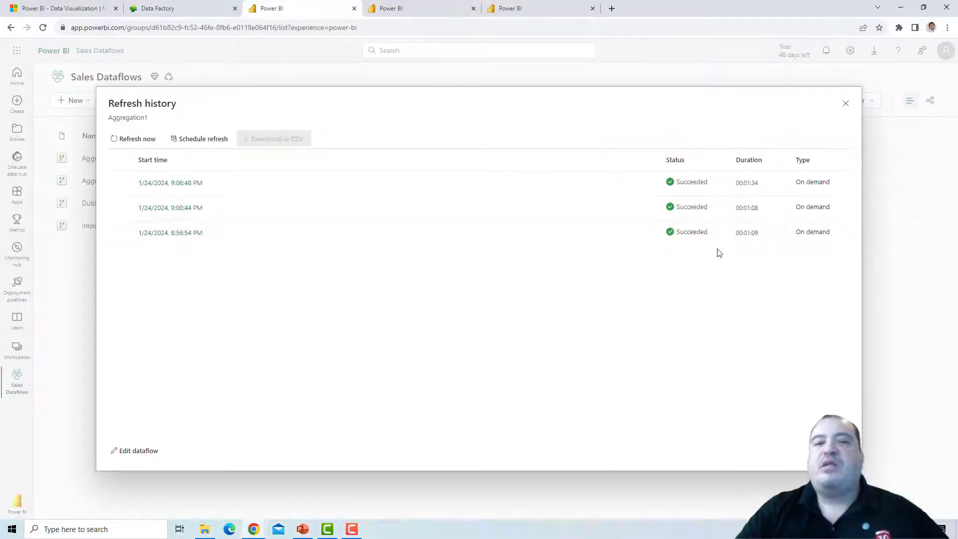
- View the data source query behind the grouped rows step of fact_sale, read it through to the end and close it
click(178, 11)
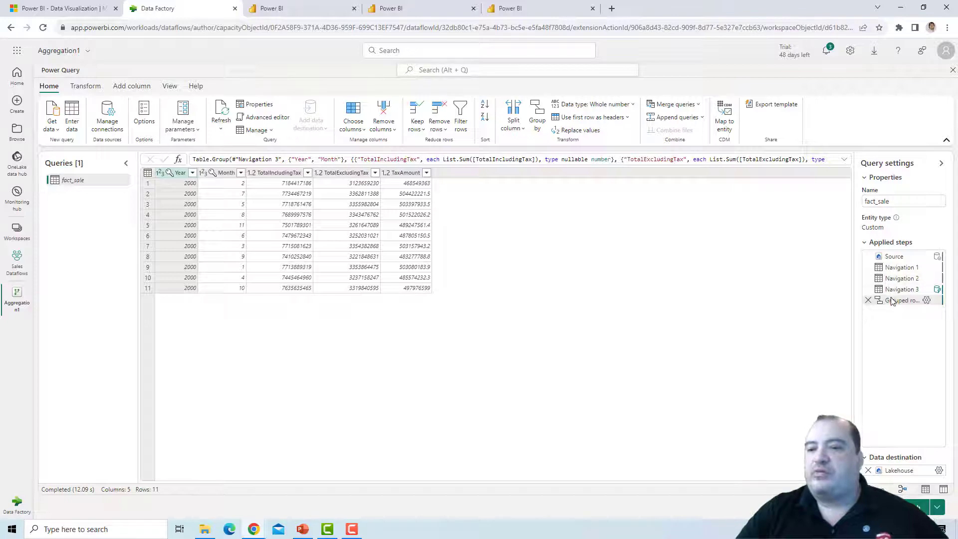
mouse_move(892, 301)
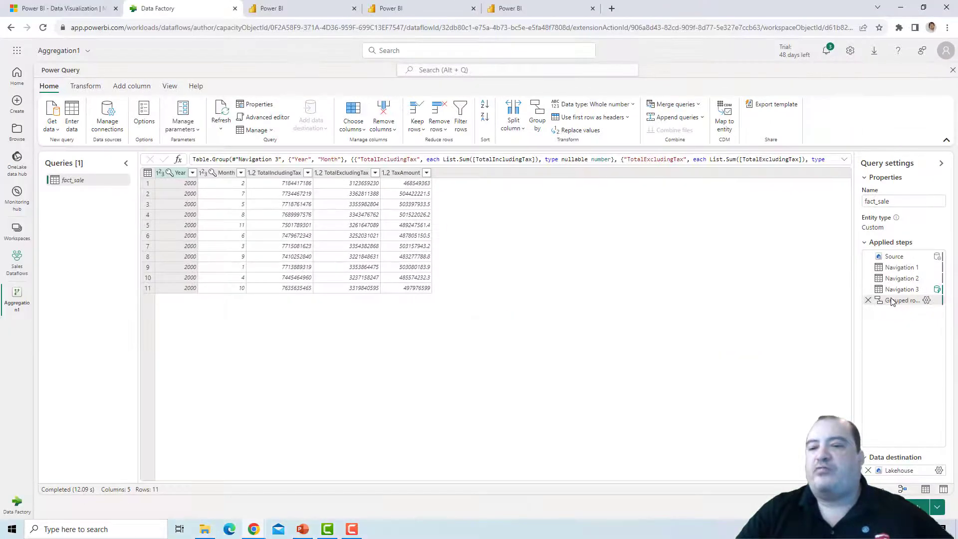
right_click(892, 302)
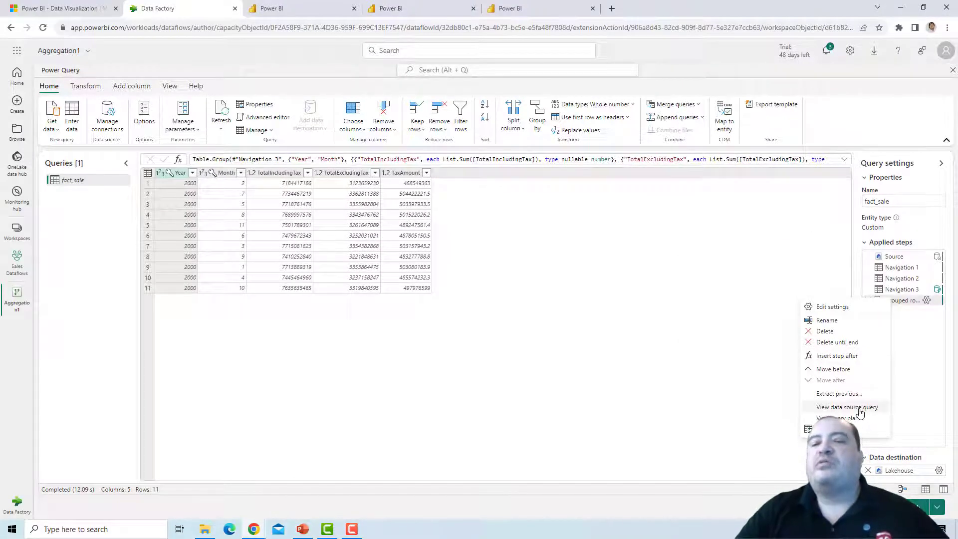
click(859, 408)
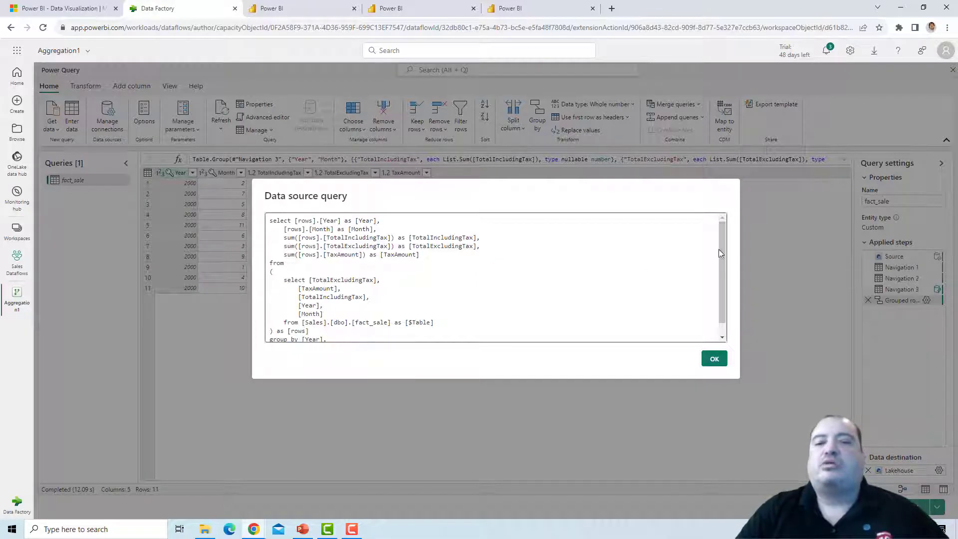
drag(720, 247, 723, 299)
click(715, 359)
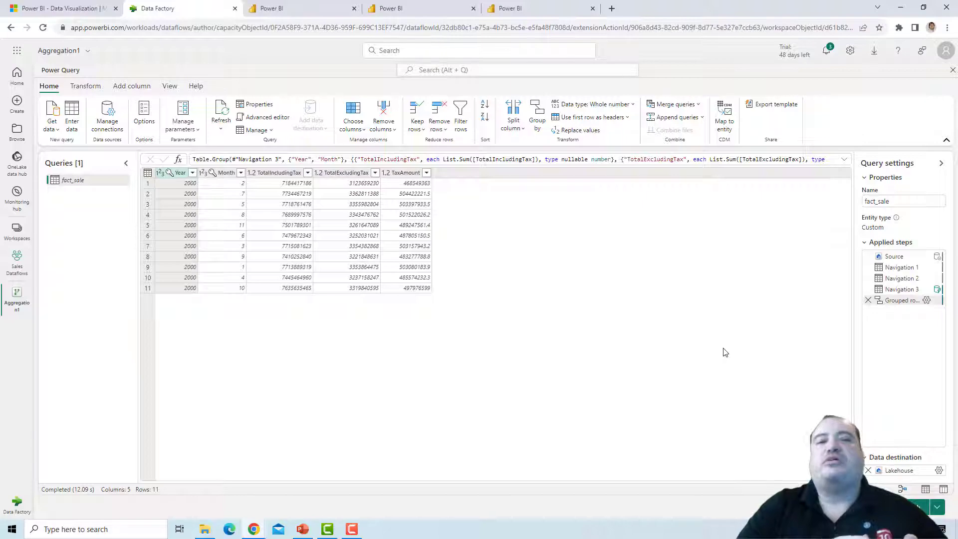
click(298, 10)
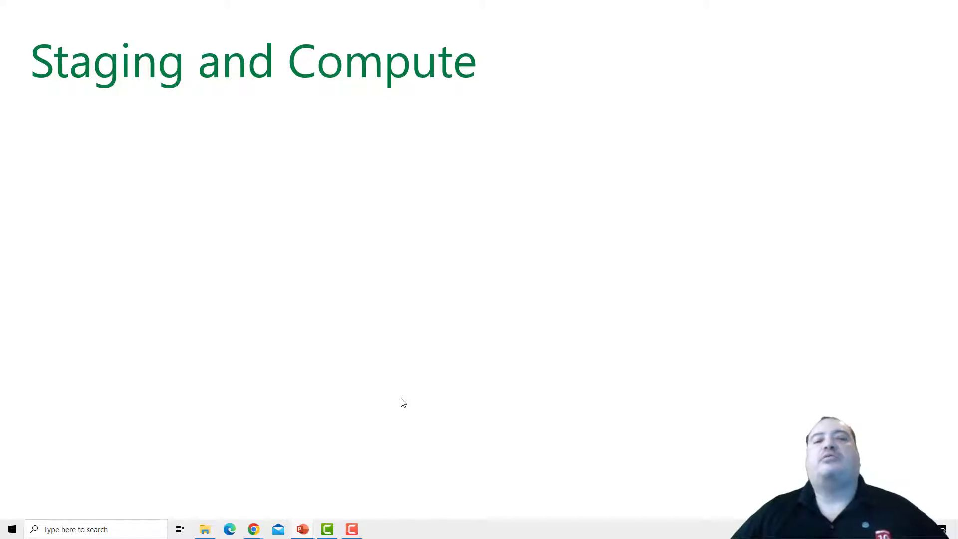
key(Right)
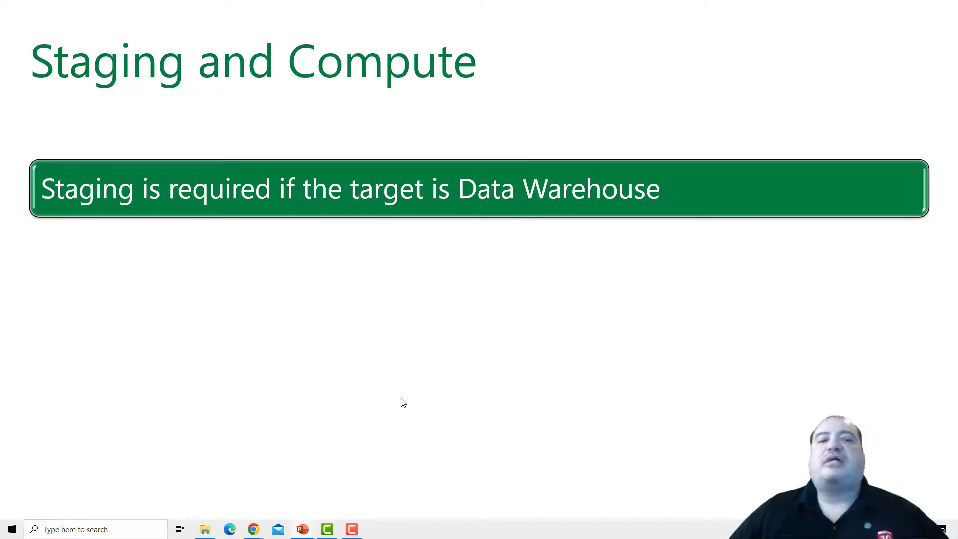
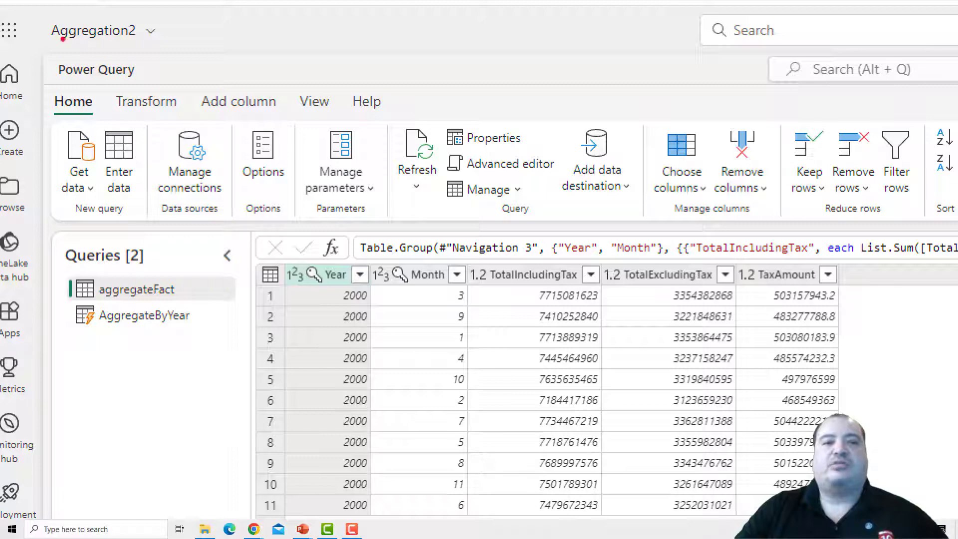
- Disable staging for the aggregateFact query in the Aggregation2 dataflow
drag(44, 46, 185, 47)
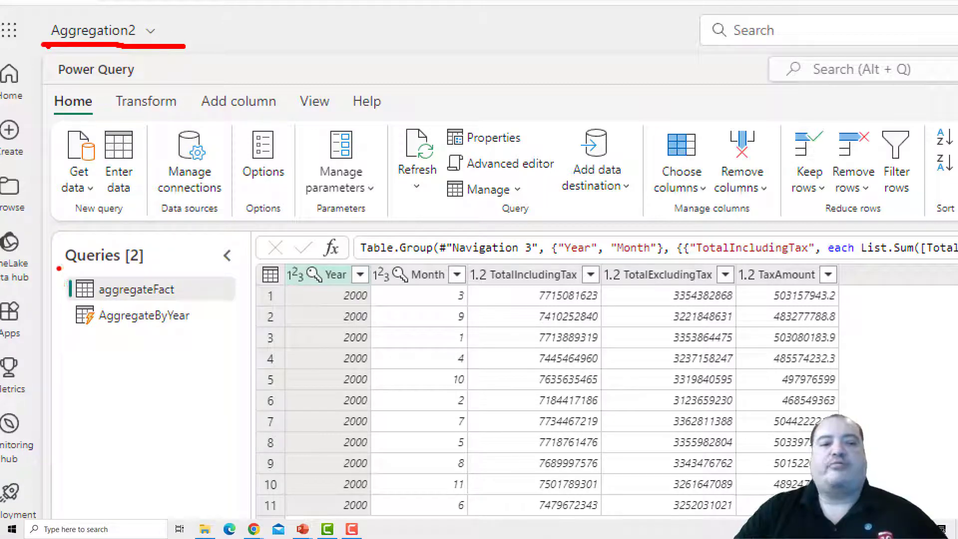
drag(60, 264, 61, 362)
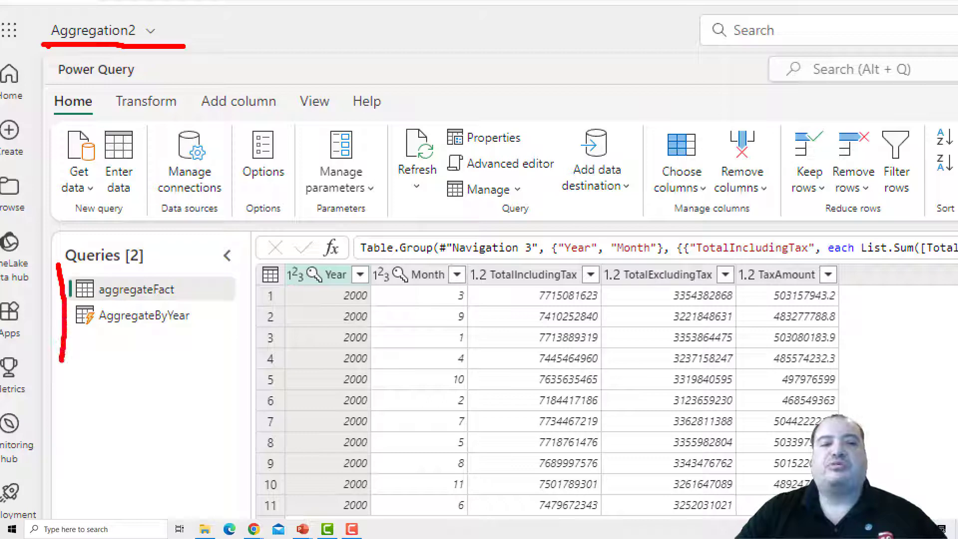
drag(94, 301, 206, 299)
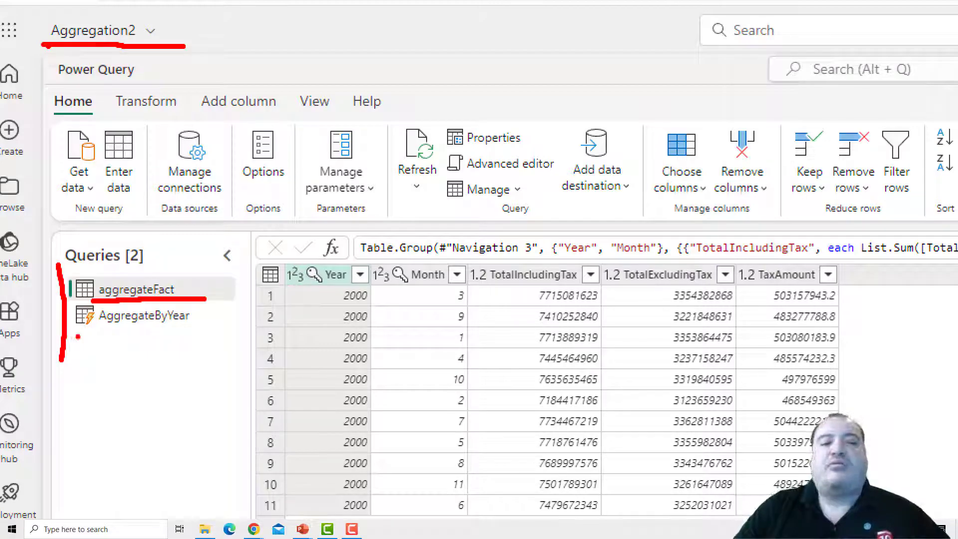
drag(78, 337, 200, 335)
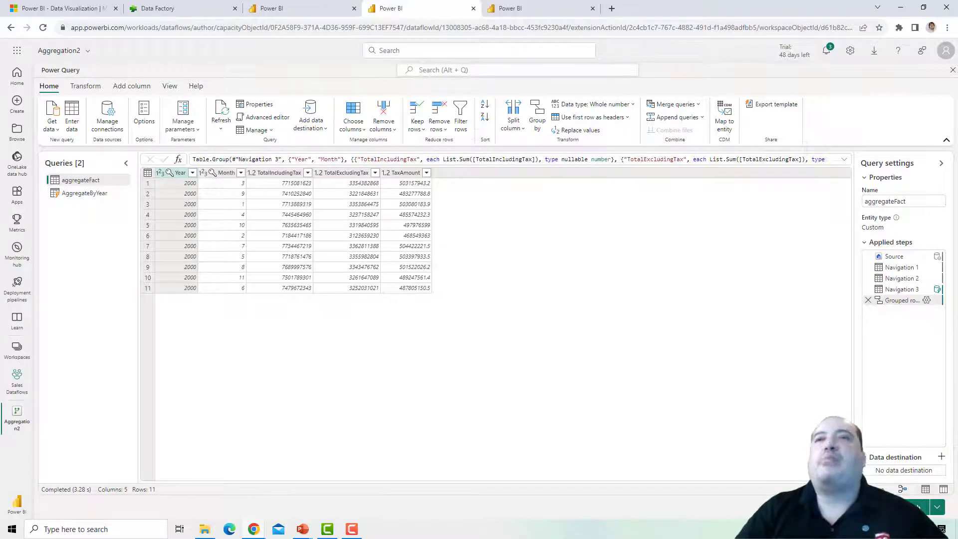
right_click(86, 183)
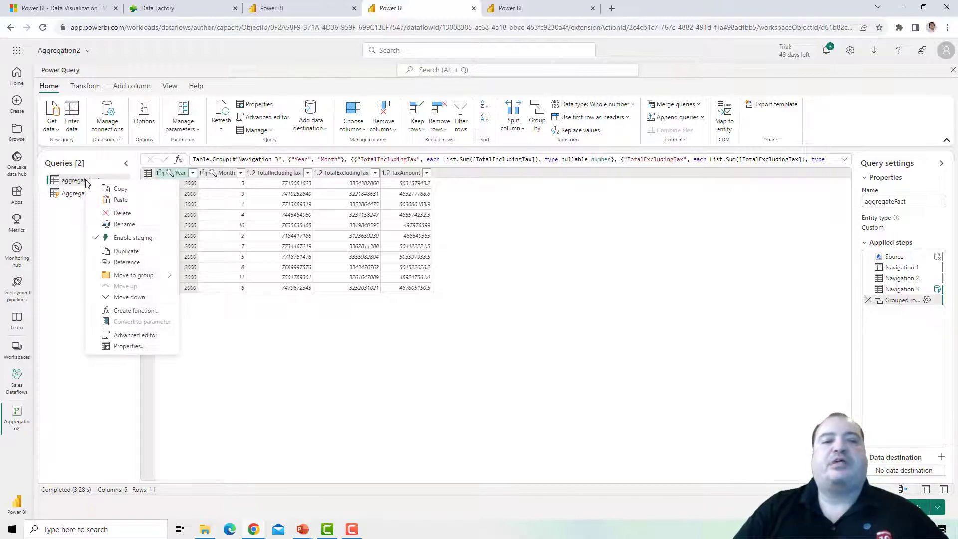
click(142, 237)
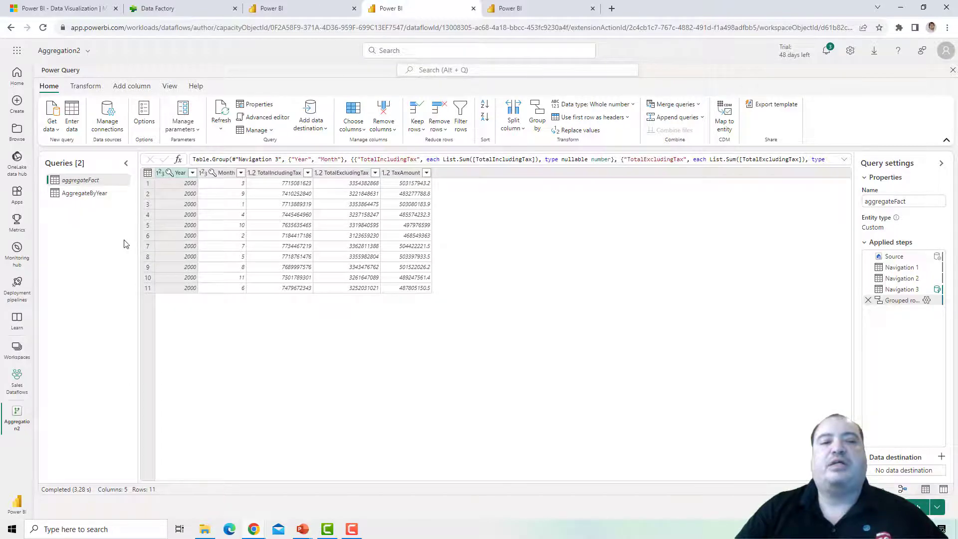
- Disable staging for the AggregateByYear query
click(86, 194)
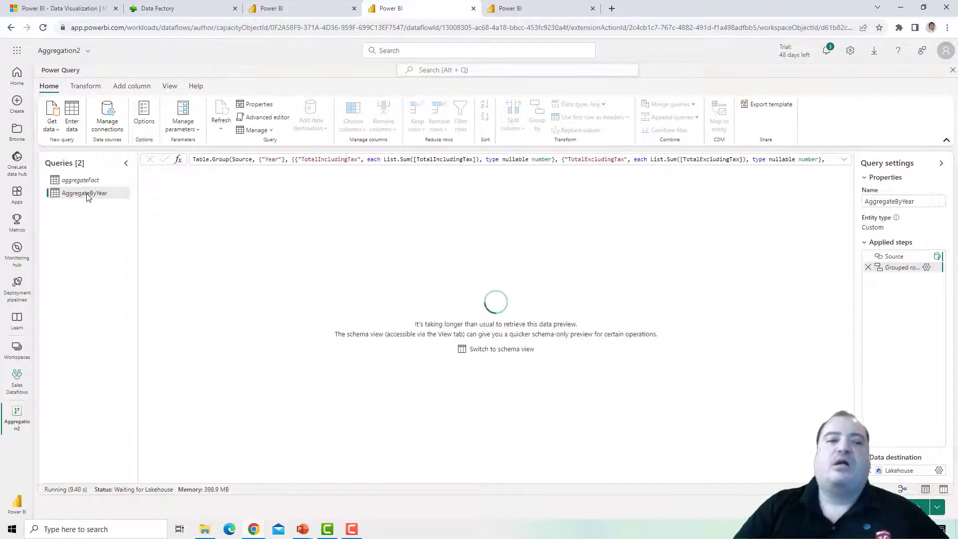
right_click(87, 196)
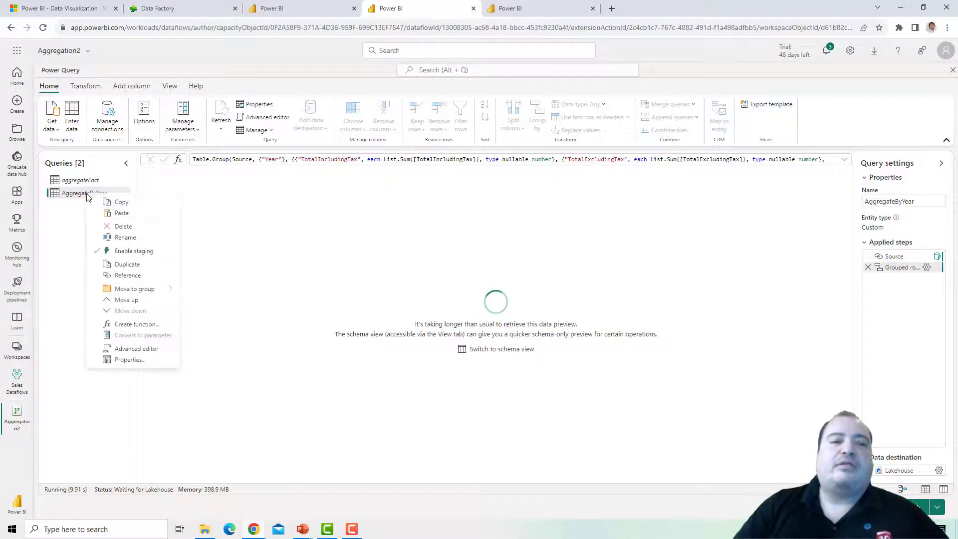
click(132, 253)
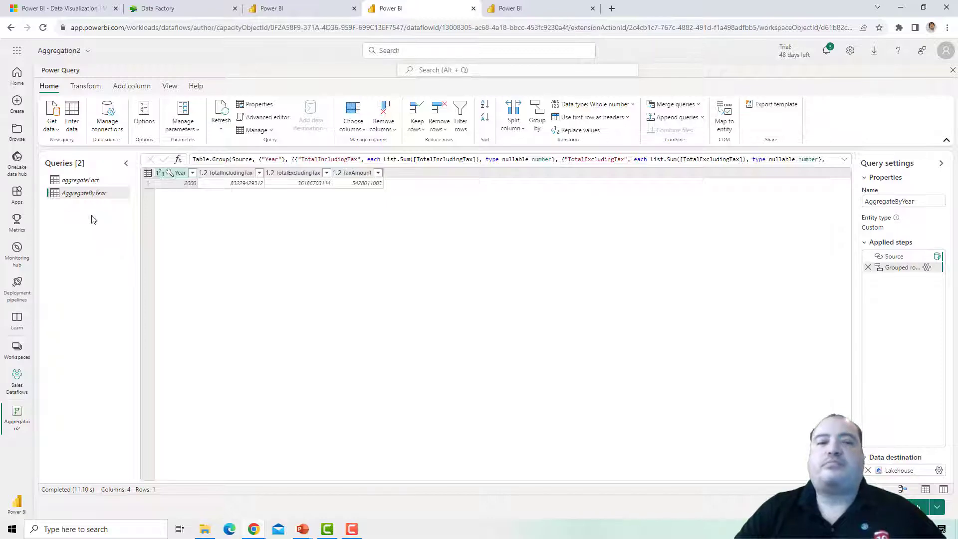
- Re-enable staging for the aggregateFact query
click(93, 183)
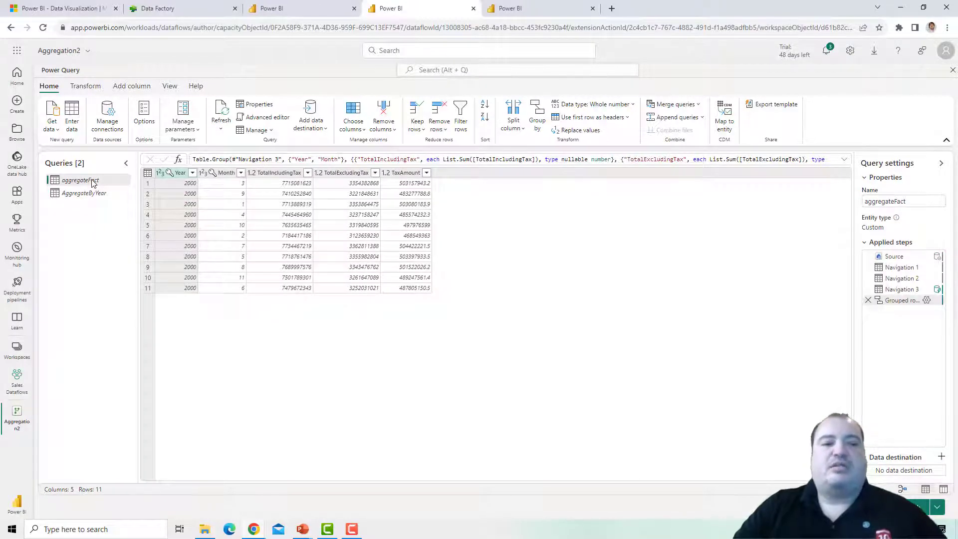
right_click(93, 183)
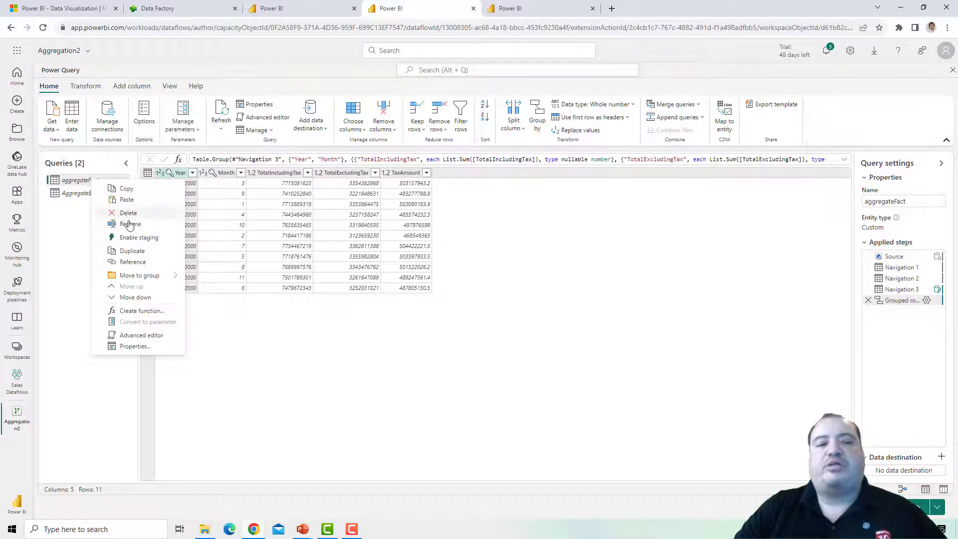
click(139, 237)
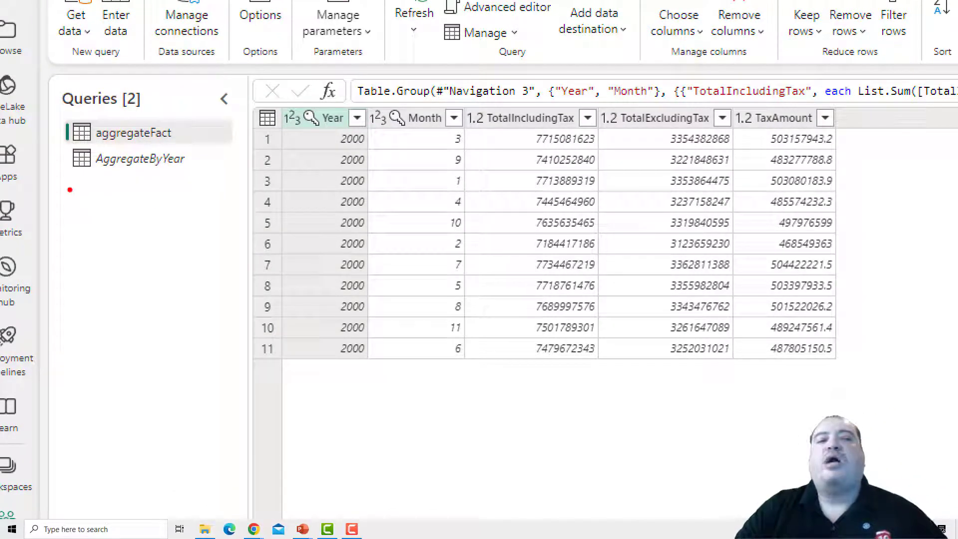
drag(70, 181, 199, 176)
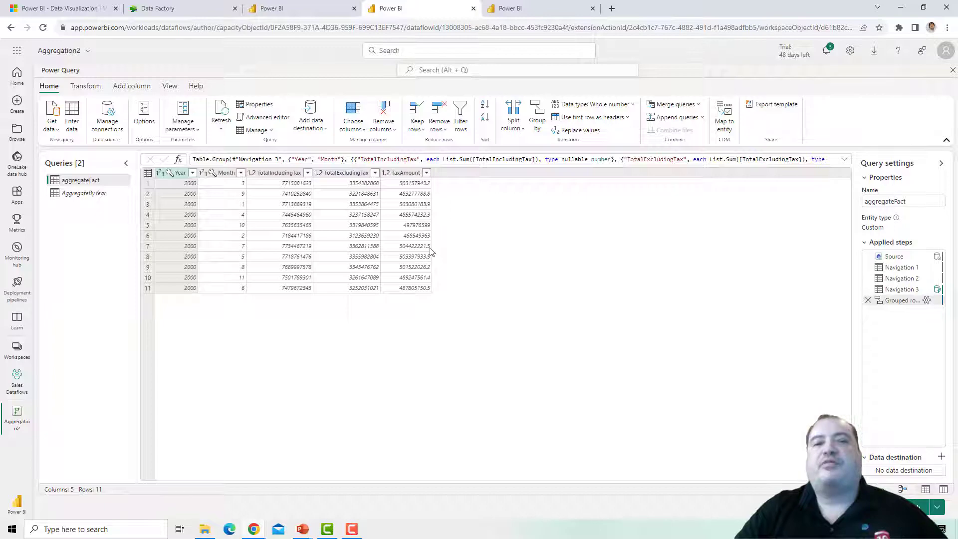
- Open the refresh history of the Aggregation2 dataflow in the Sales Dataflows workspace and compare the run durations
click(515, 8)
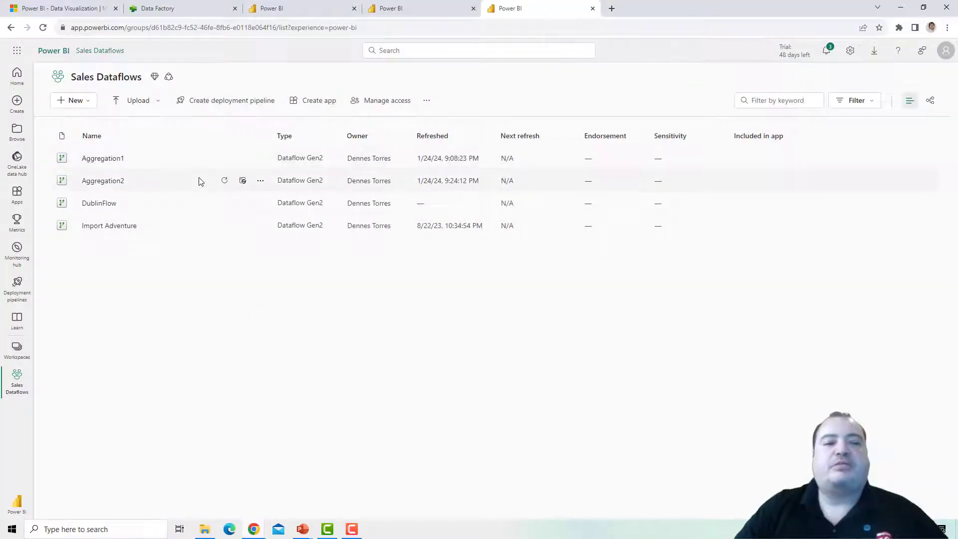
click(260, 181)
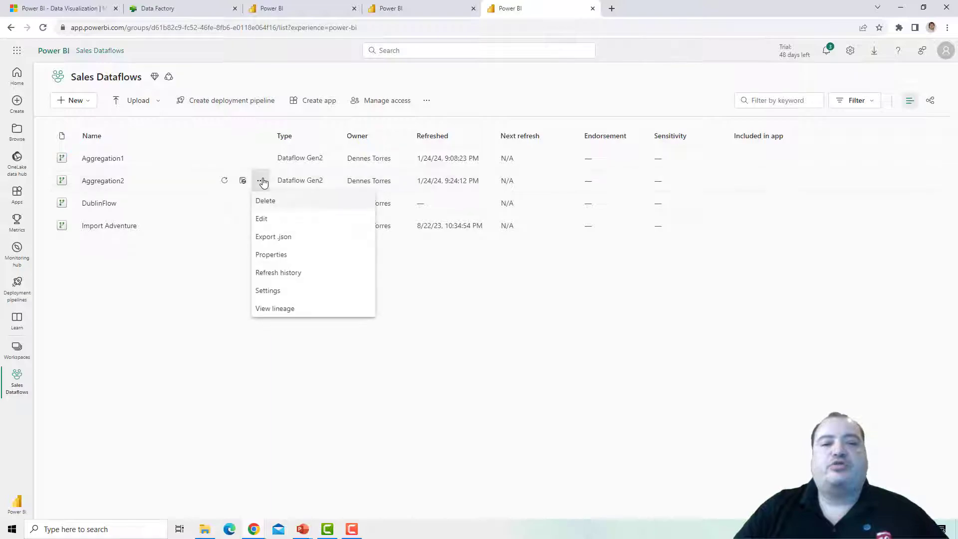
click(280, 275)
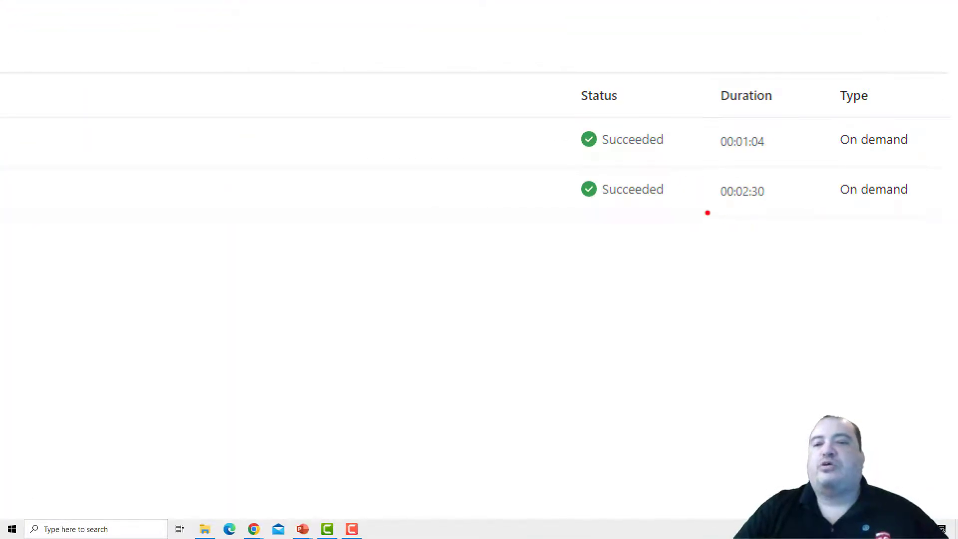
drag(708, 213, 792, 205)
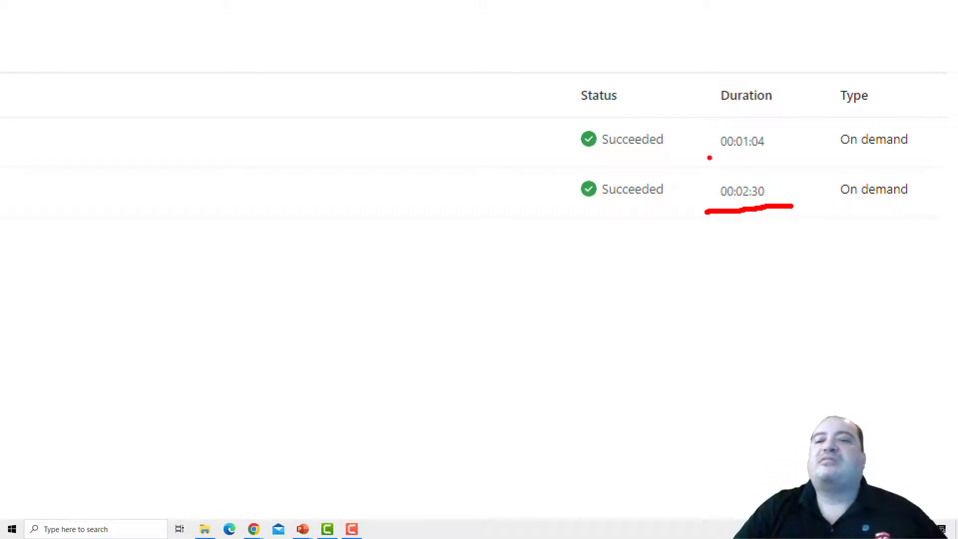
drag(710, 160, 795, 158)
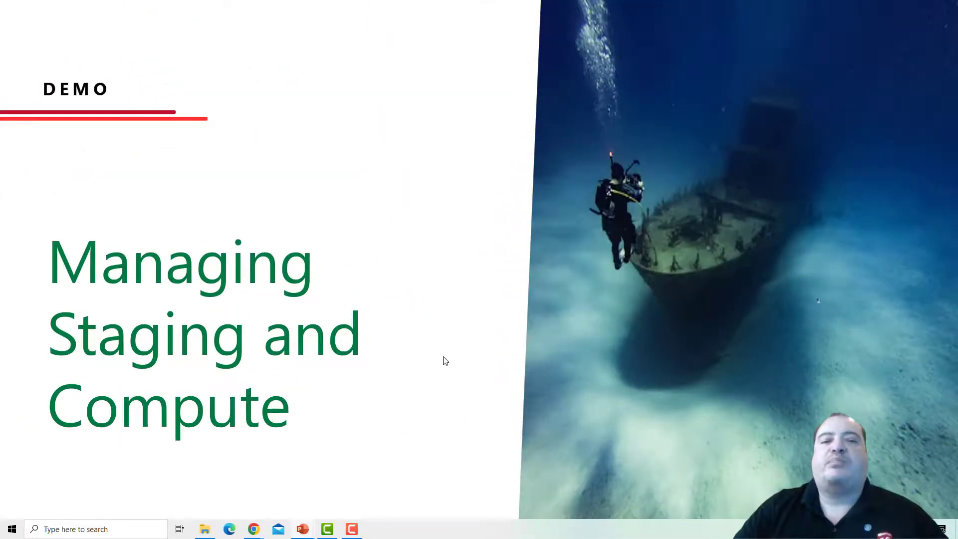
key(Right)
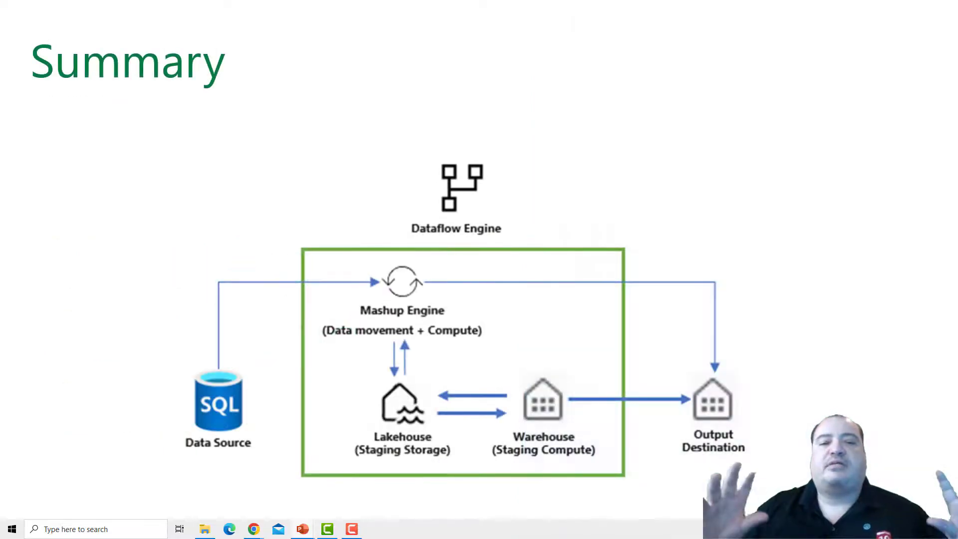